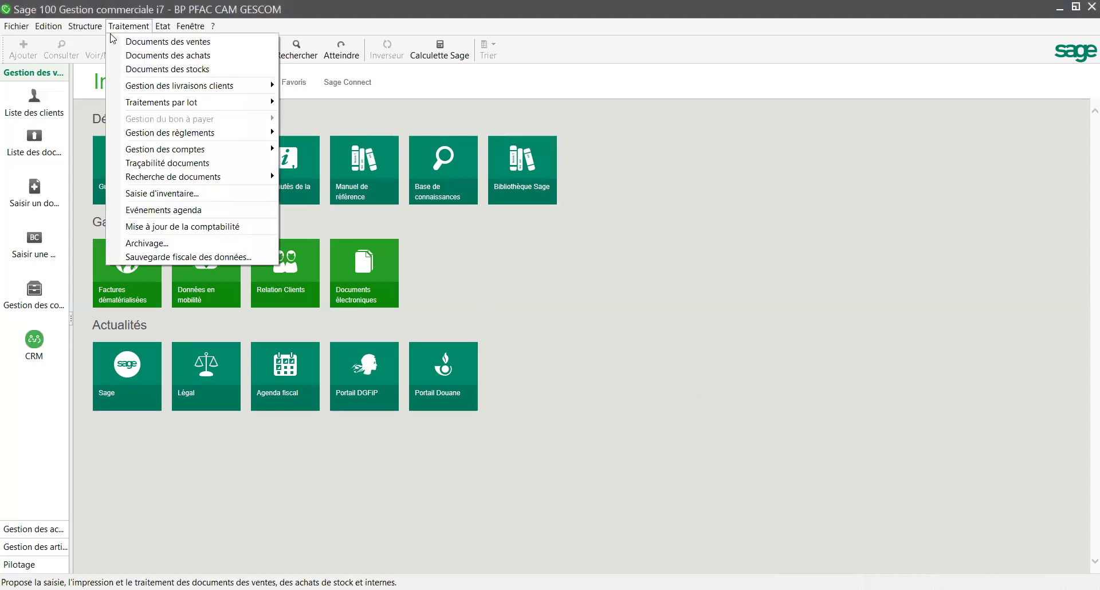
click(91, 27)
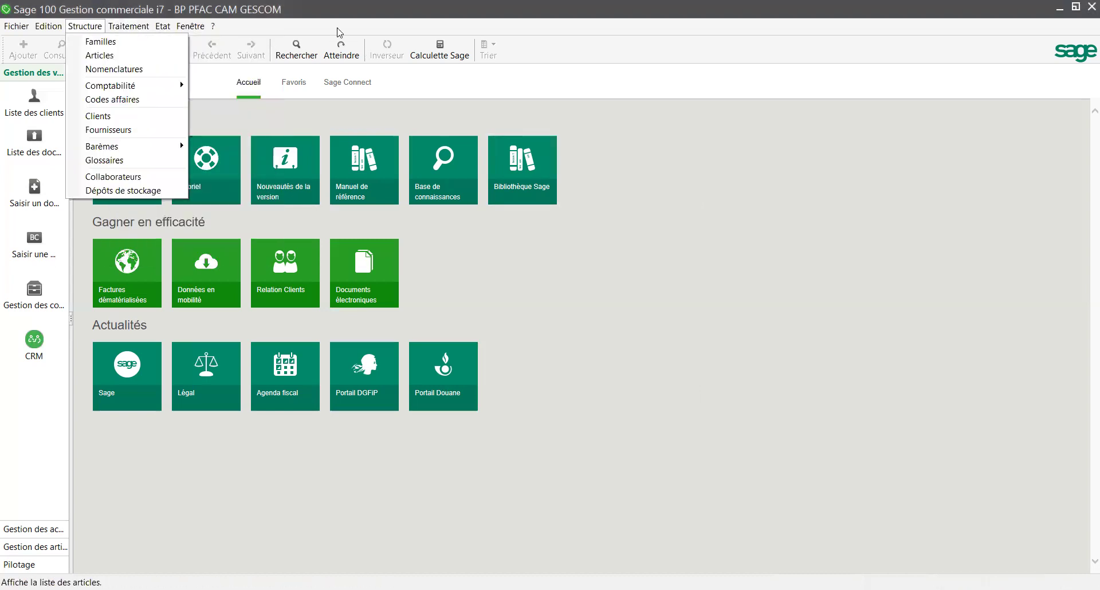
click(340, 32)
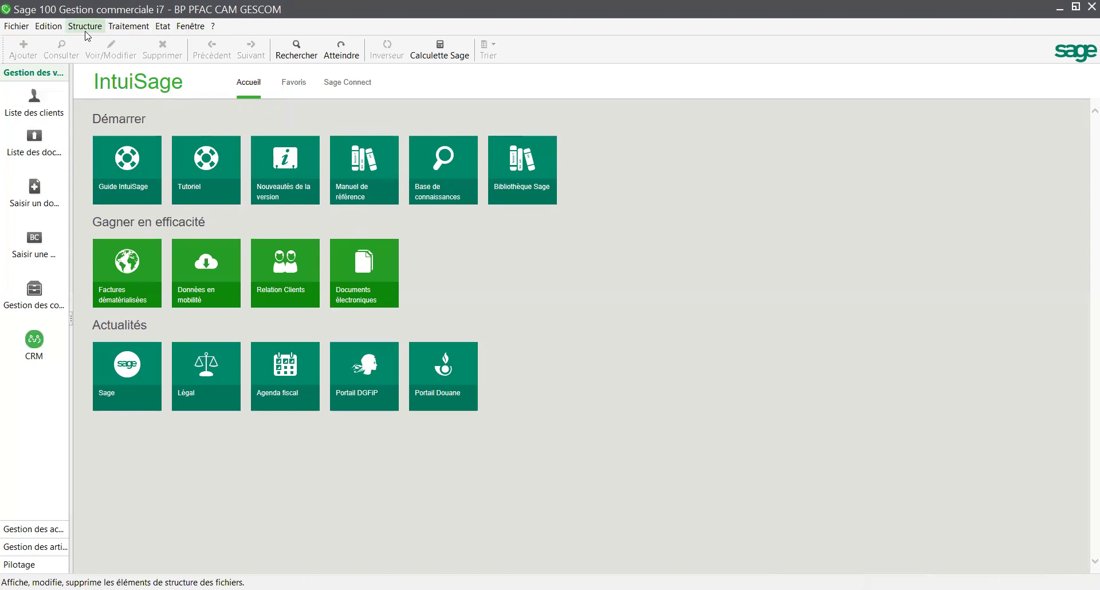
Step: Open the sales documents list and create a new document of type Devis
click(128, 31)
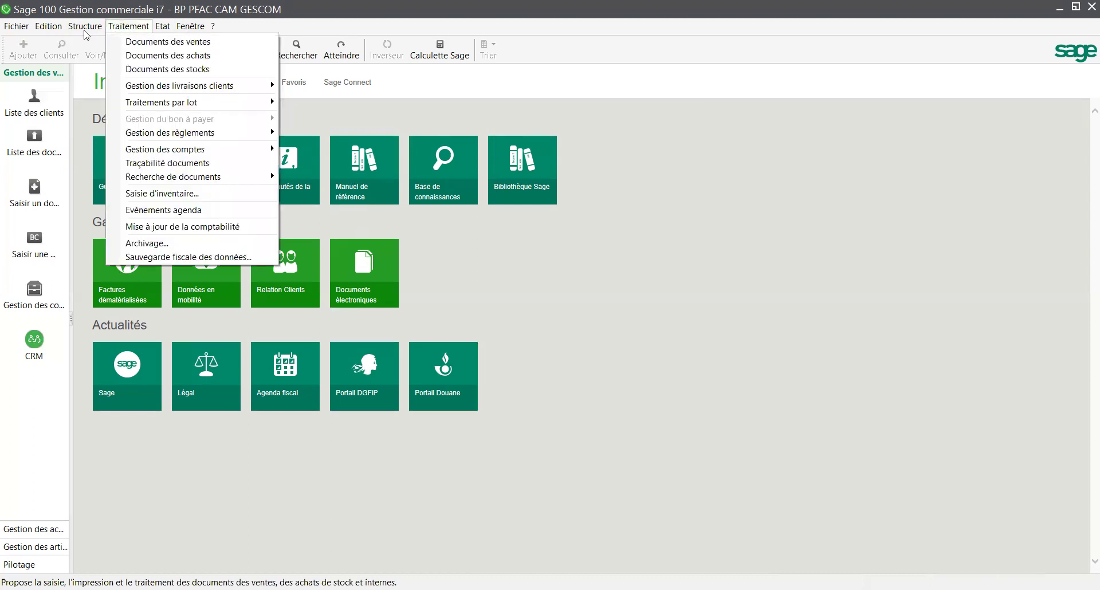
mouse_move(86, 31)
mouse_move(129, 29)
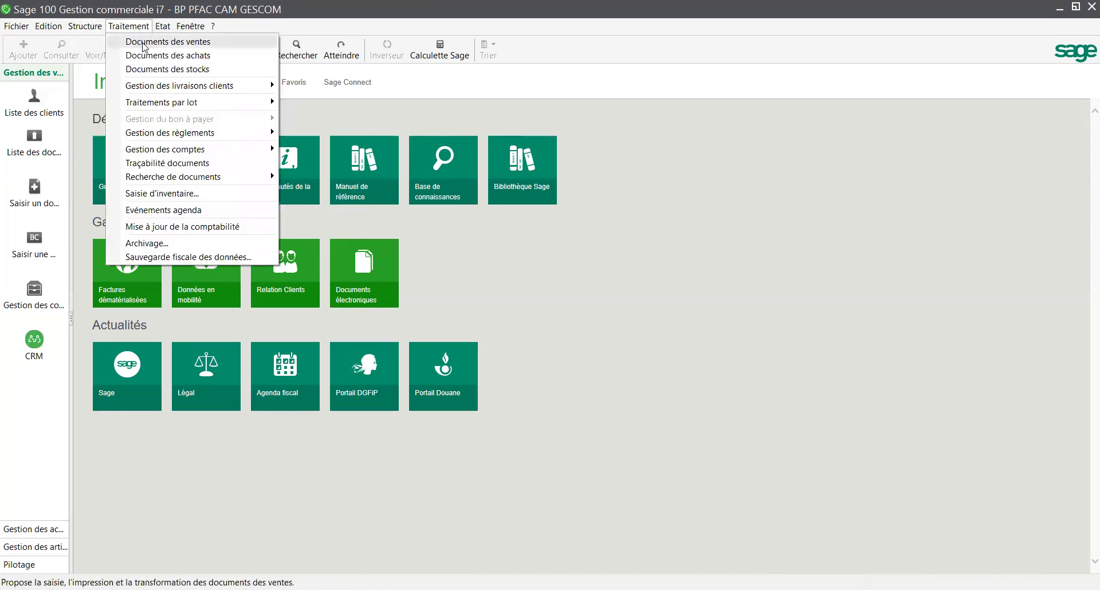
click(144, 46)
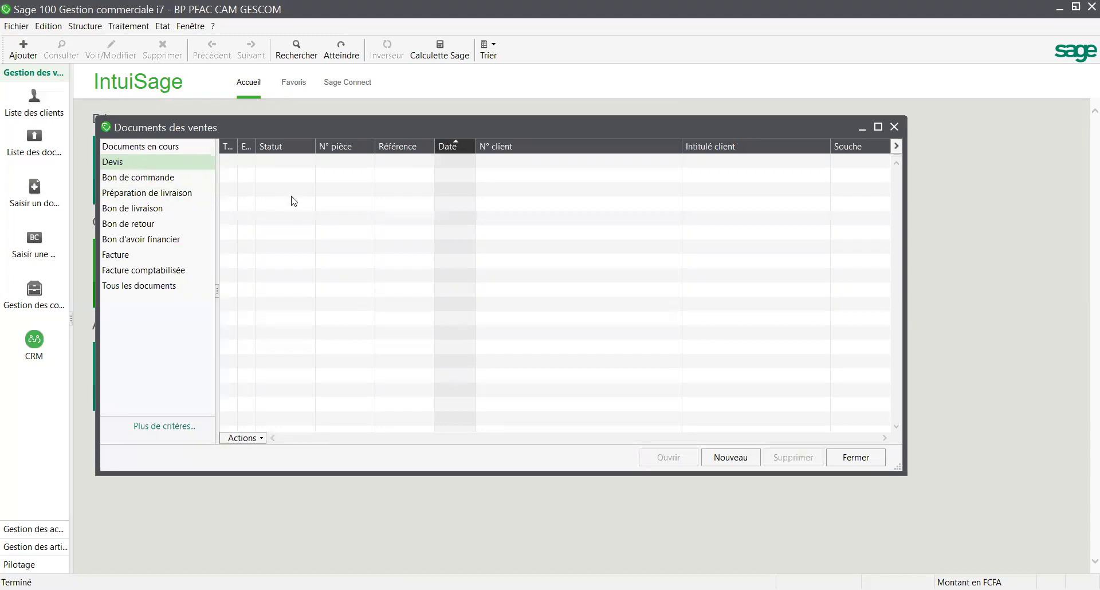
click(730, 458)
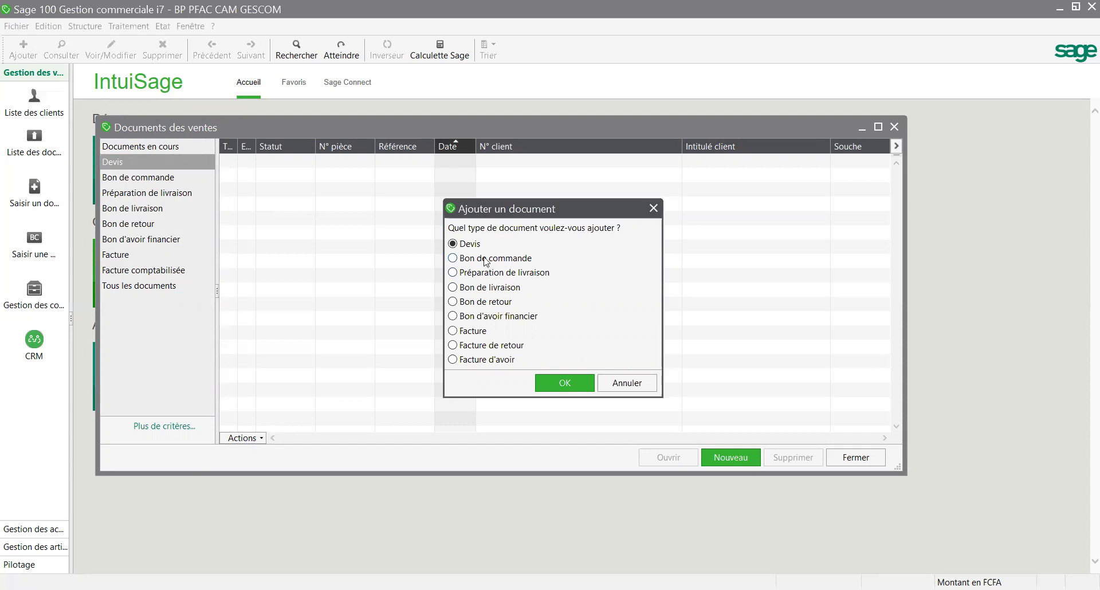
click(570, 386)
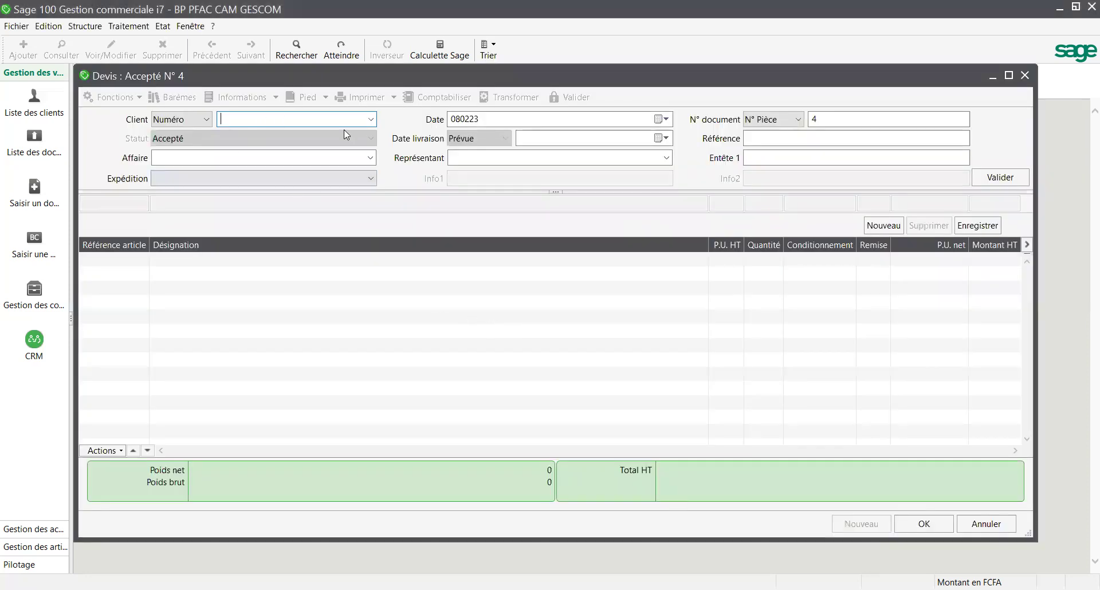
Step: Select the first listed customer for the quote and set its document number to PFAC0004
click(371, 119)
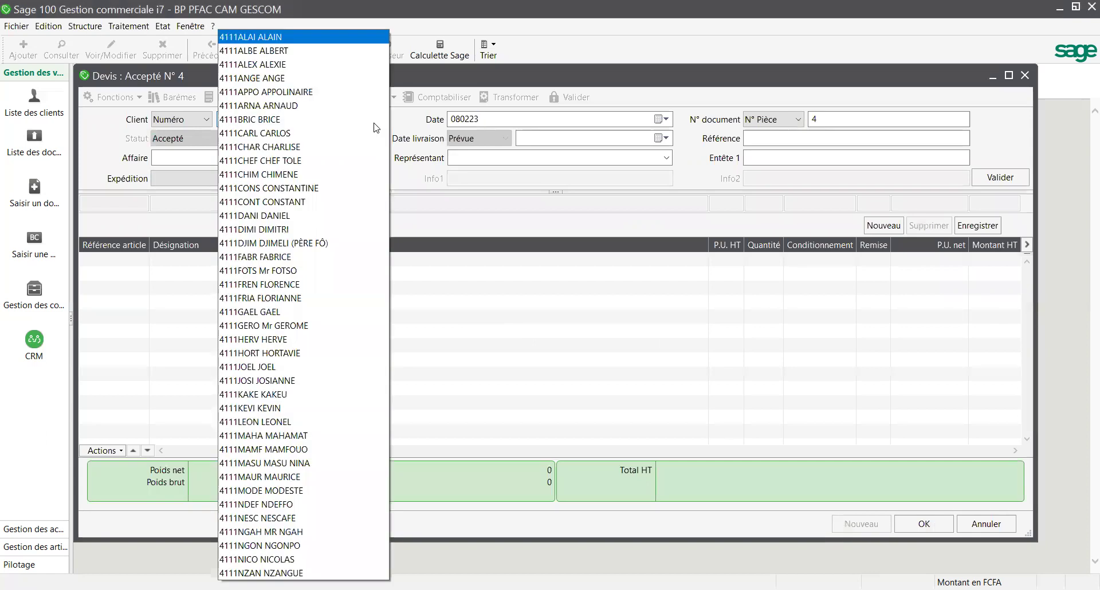
click(267, 40)
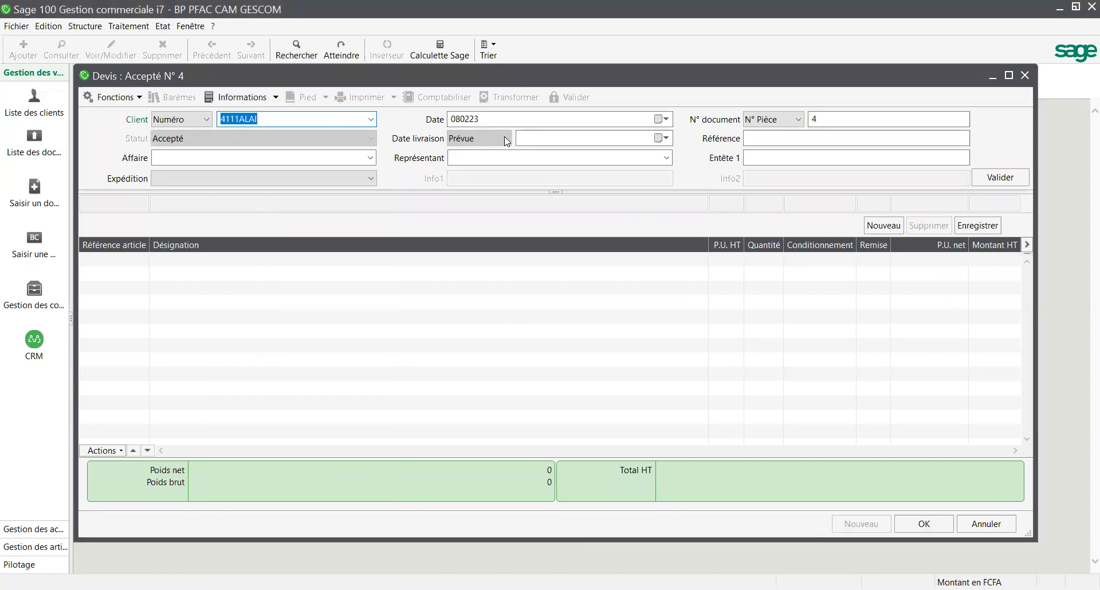
click(813, 119)
text(PA)
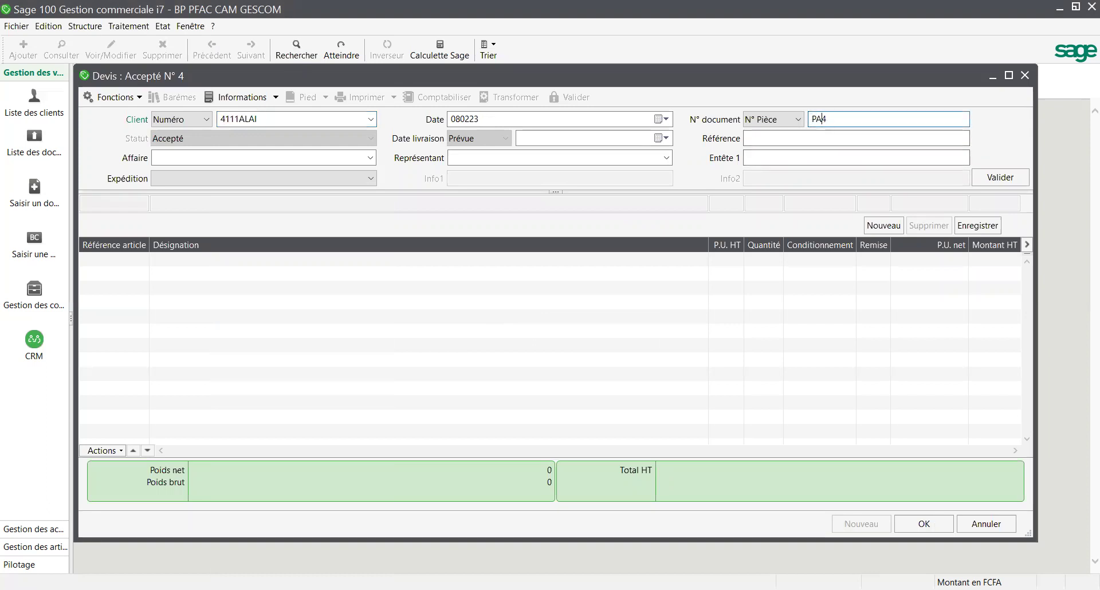
key(BackSpace)
text(FCA)
key(BackSpace)
key(BackSpace)
text(AC)
text(C)
key(BackSpace)
text(000)
key(Delete)
text(1)
key(BackSpace)
text(4)
Step: Set the planned delivery date to 9 February 2023, copy PFAC0004 into the reference, and validate the quote header
click(662, 138)
click(601, 200)
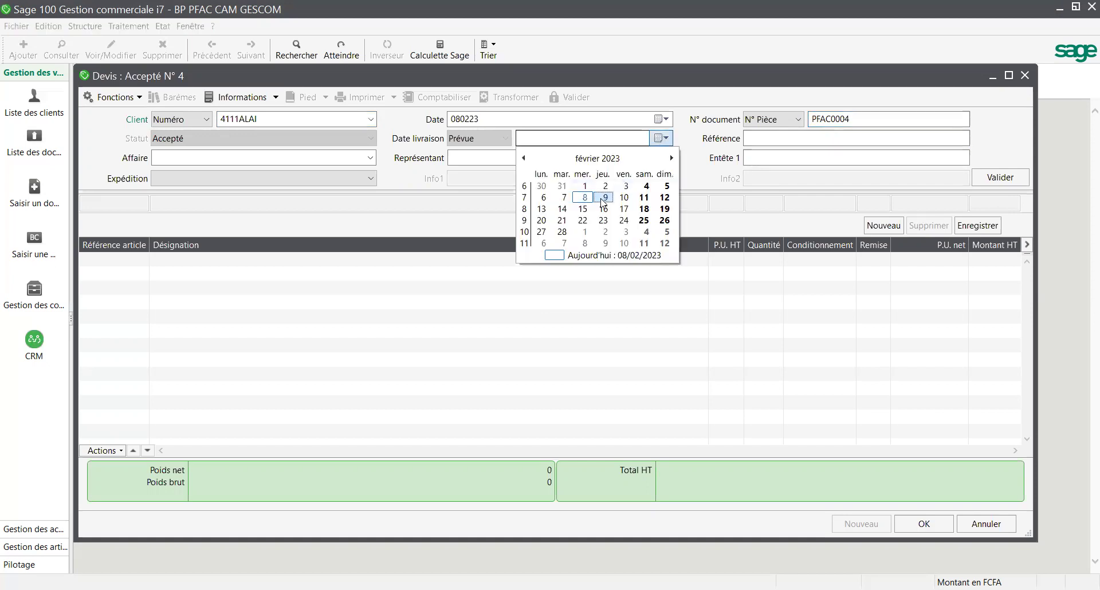
click(788, 138)
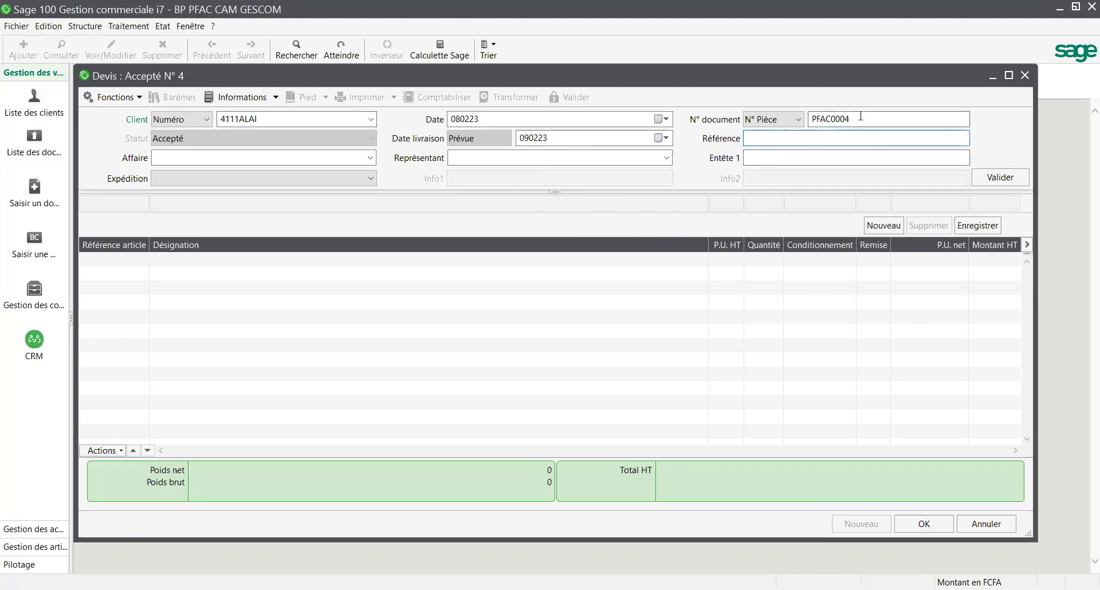
drag(848, 118, 811, 120)
key(ctrl+c)
right_click(823, 119)
click(665, 166)
click(768, 138)
right_click(768, 137)
click(659, 190)
key(Return)
Step: Find the article PAIN AMANDE 400 by searching for Pain and add it to the quote with a quantity of 250
click(229, 205)
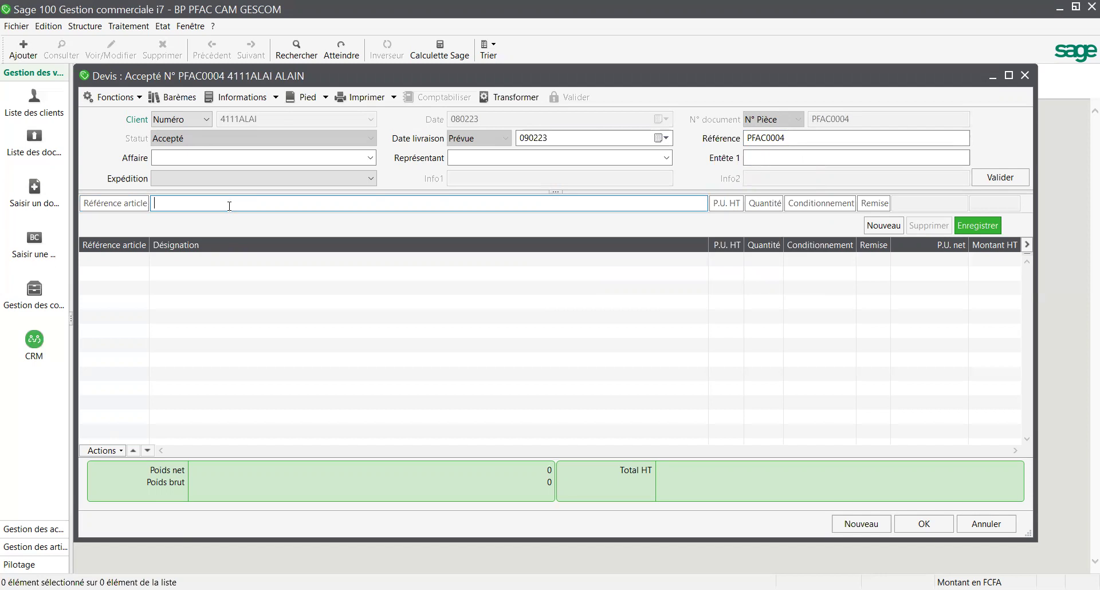
text(p)
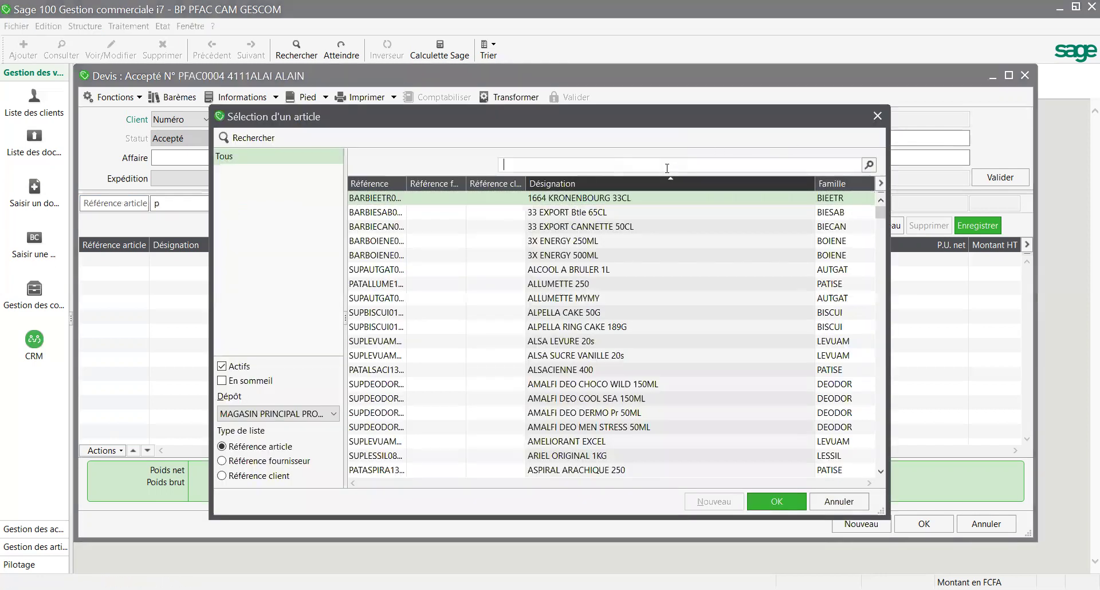
key(ctrl+v)
key(BackSpace)
key(BackSpace)
key(BackSpace)
key(BackSpace)
key(BackSpace)
key(BackSpace)
key(BackSpace)
text(ain)
key(Return)
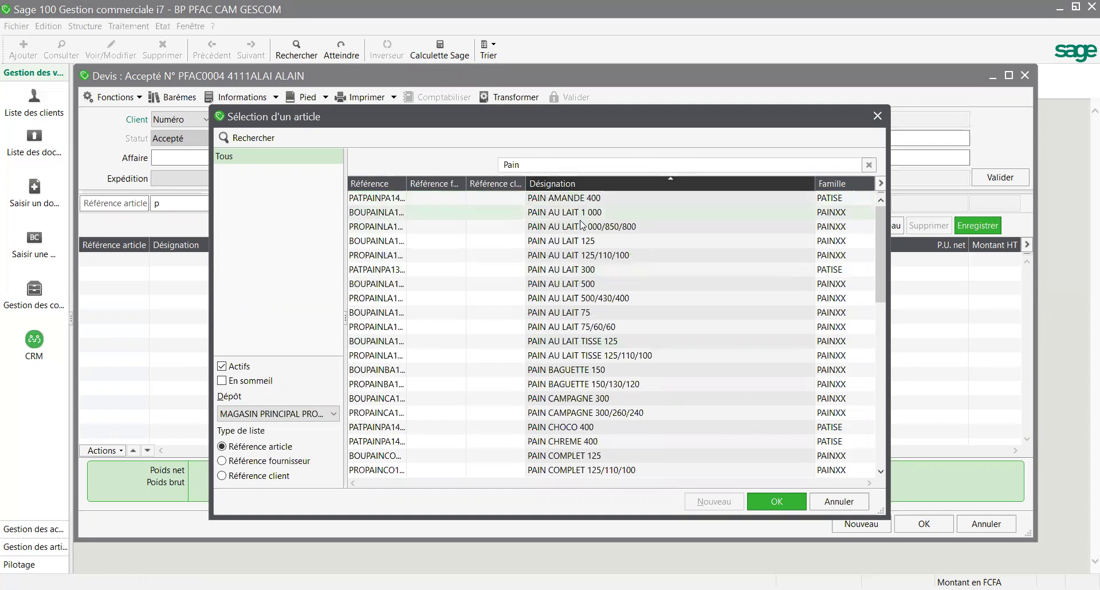
click(587, 201)
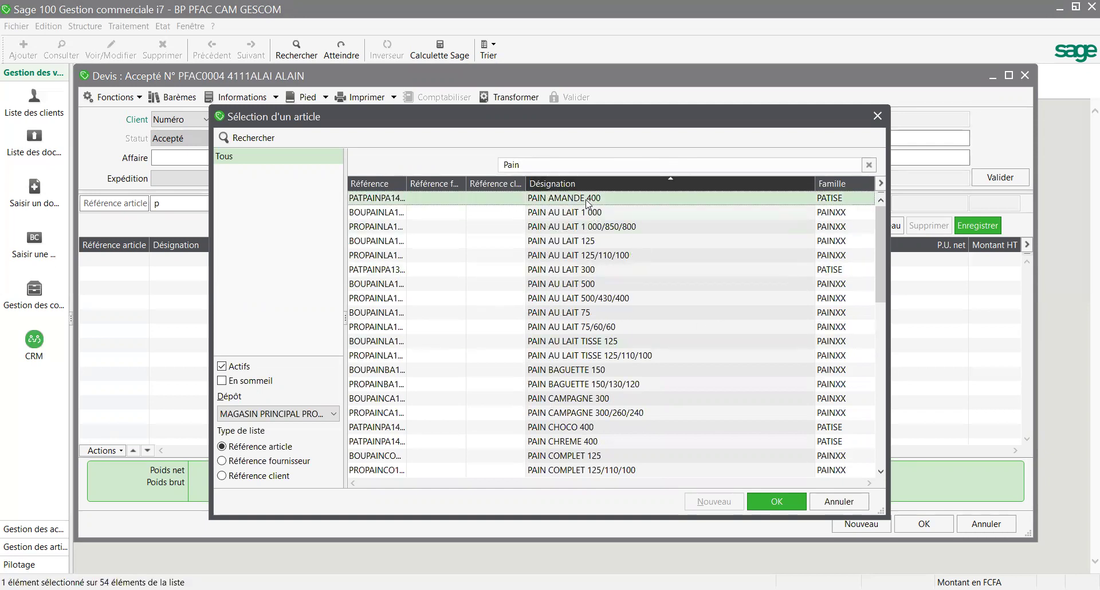
double_click(588, 200)
key(Tab)
text(250)
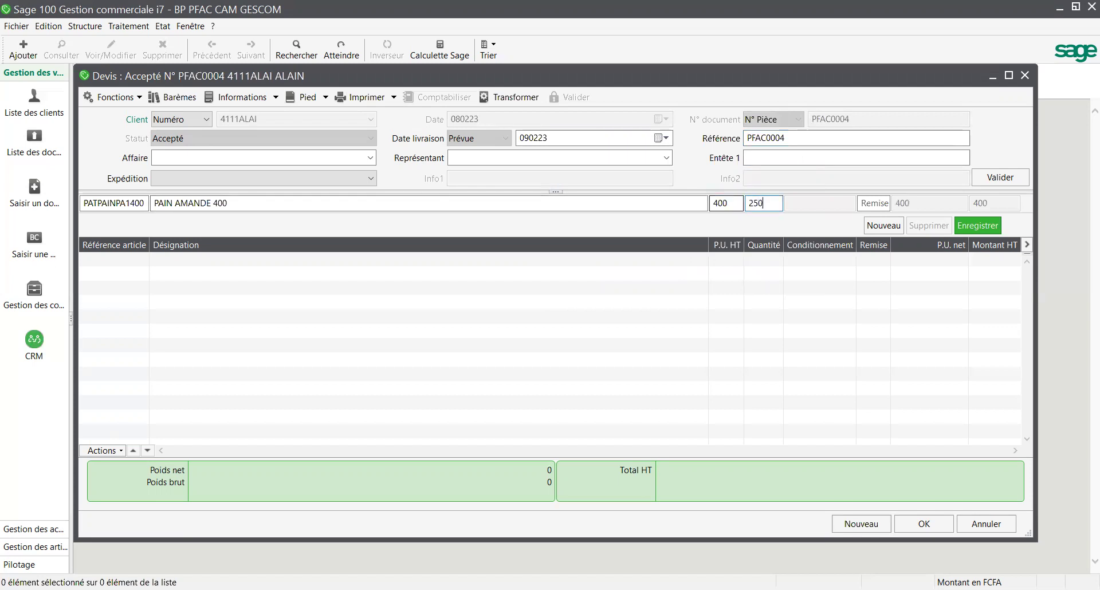
key(Return)
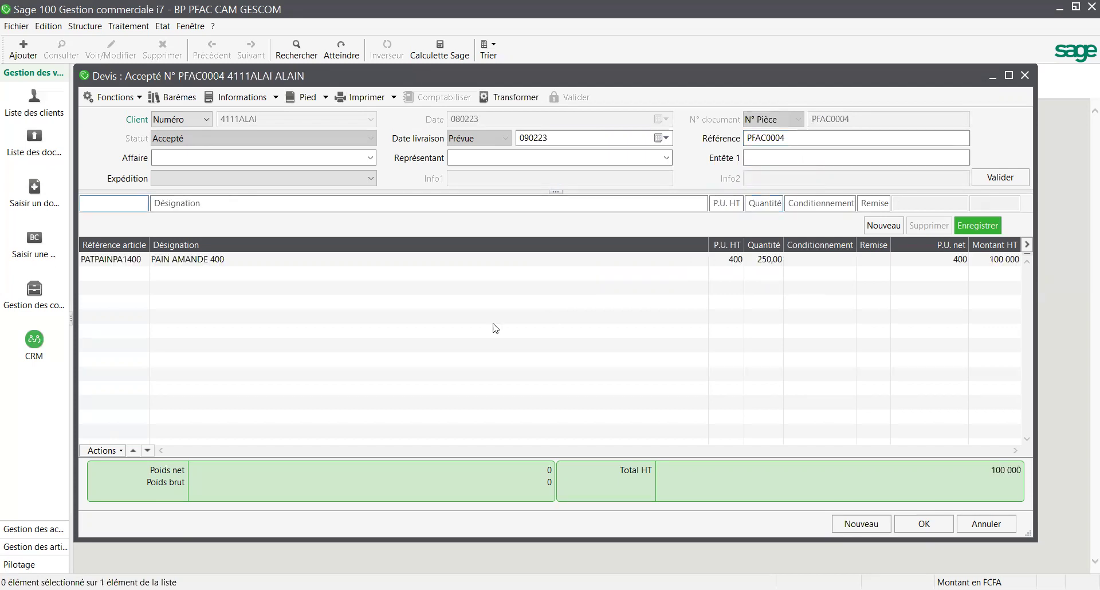
Step: Search the articles for PAIN and add PAIN AU LAIT 1 000 to the quote with a quantity of 200
text(d)
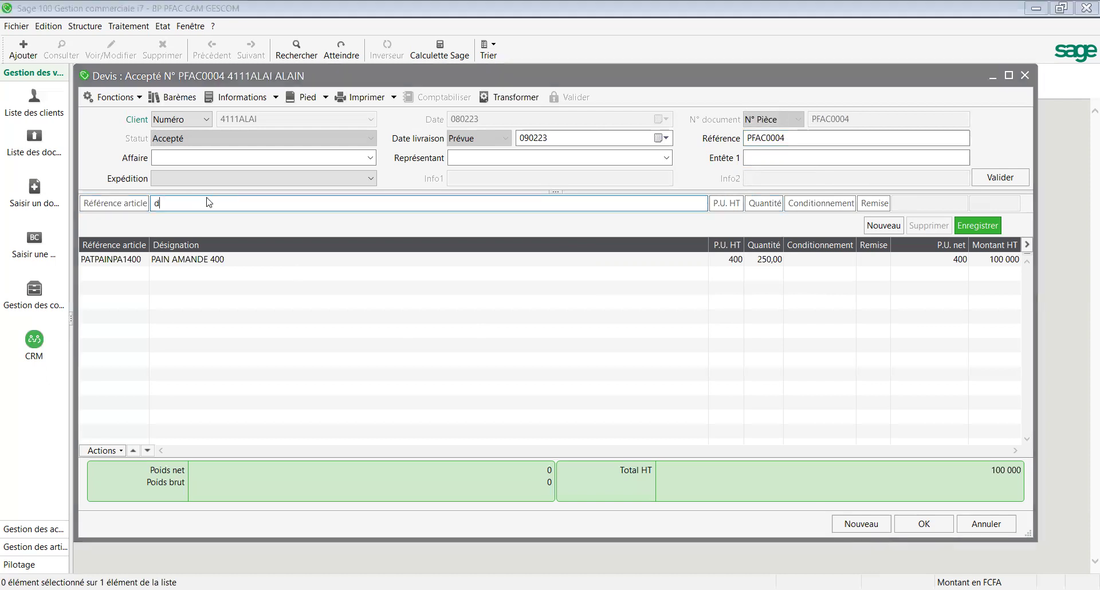
text(PAIN)
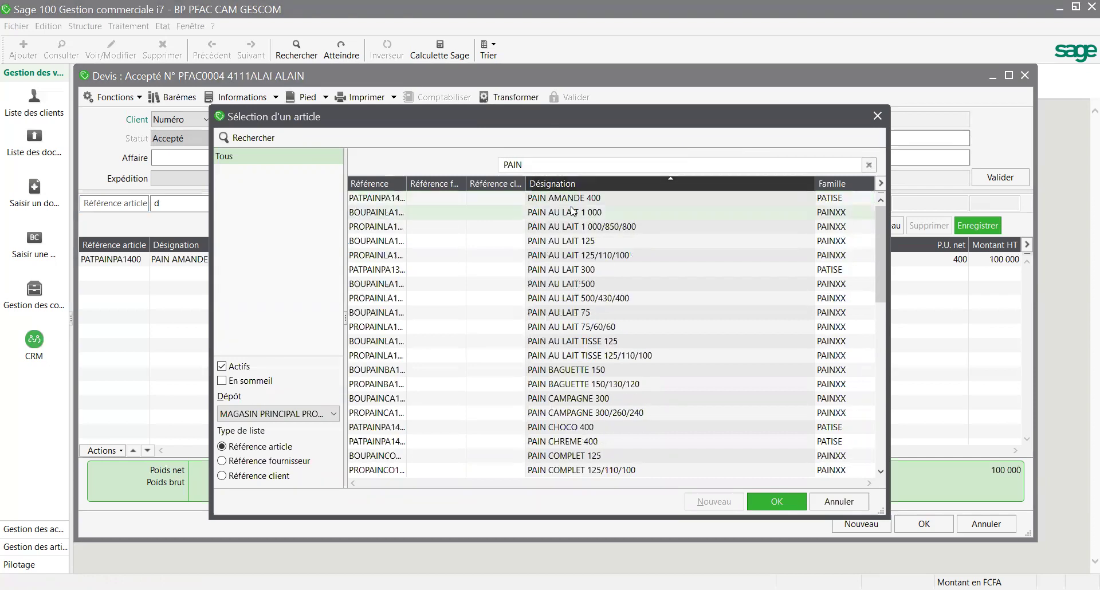
double_click(570, 216)
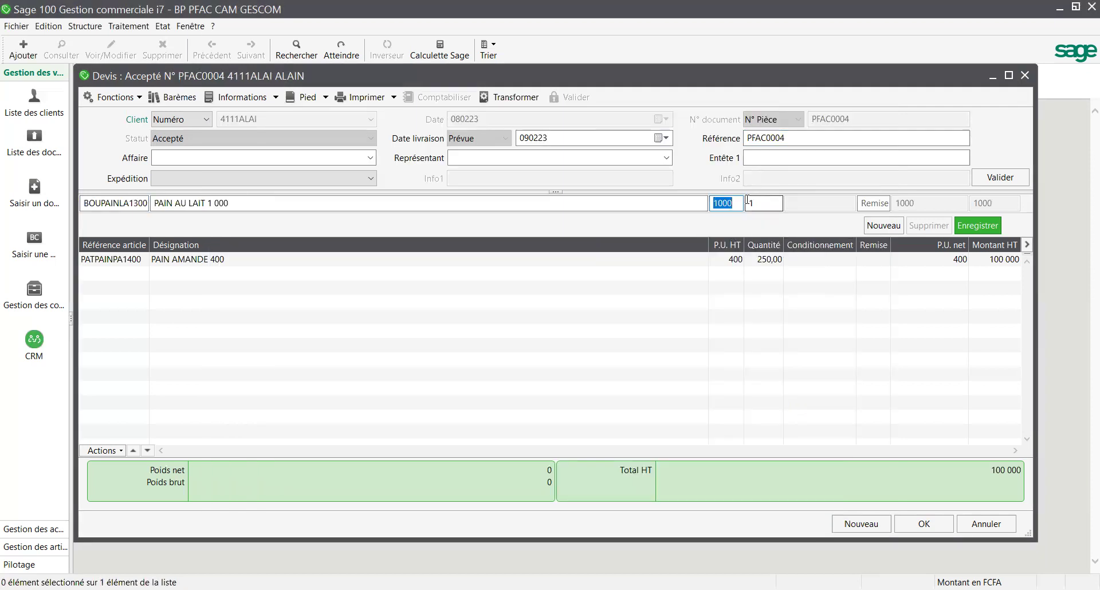
key(BackSpace)
text(200)
key(Return)
Step: Add the article PAIN AU LAIT 125 to the quote with a quantity of 500, and save the quote
click(221, 204)
text(GF)
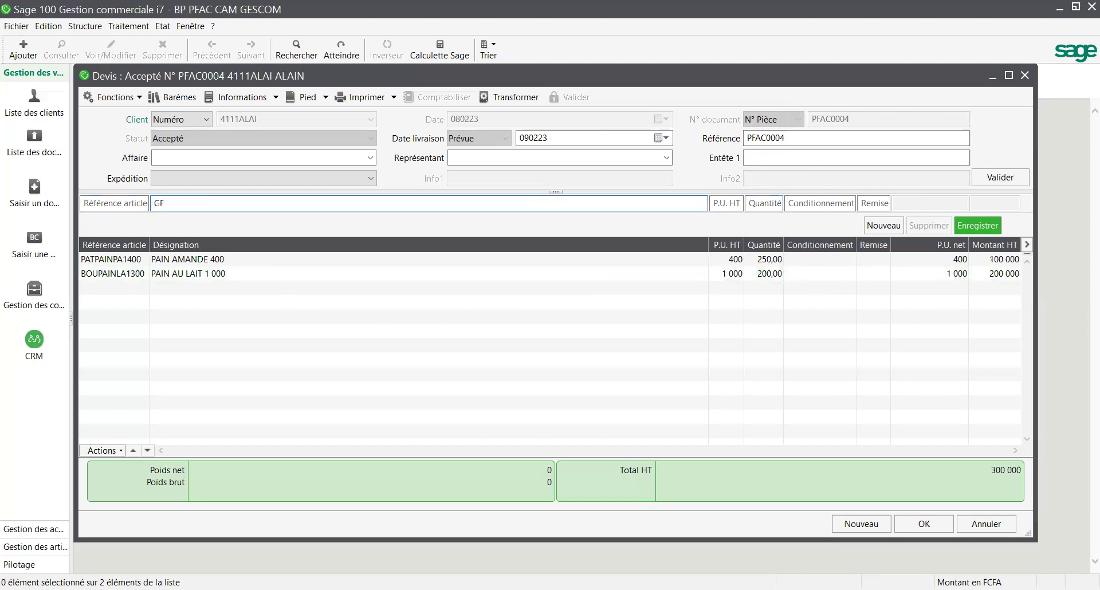
key(Return)
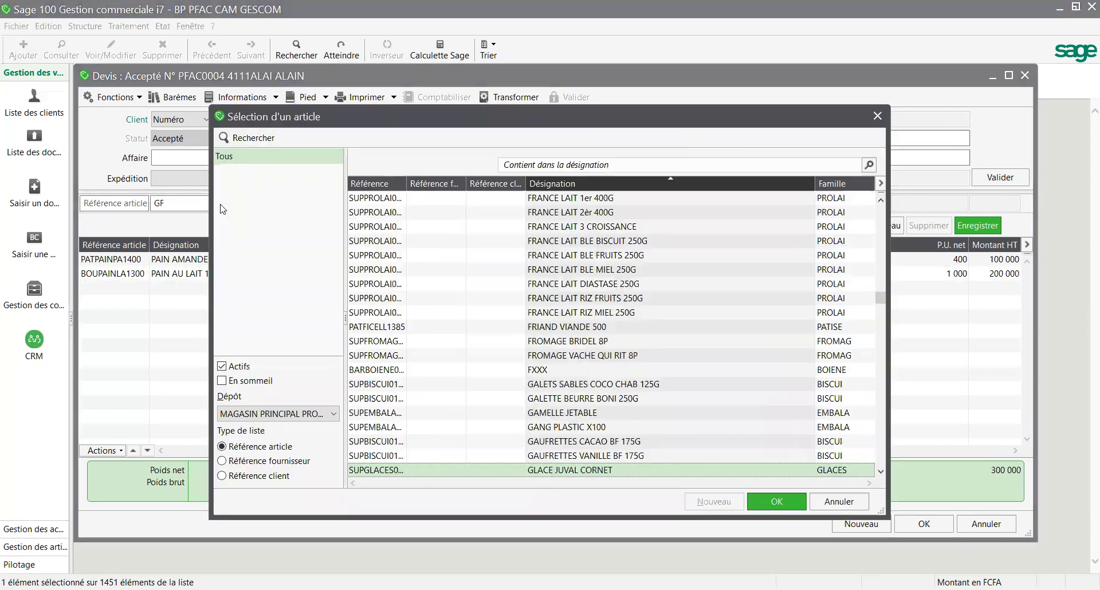
click(565, 164)
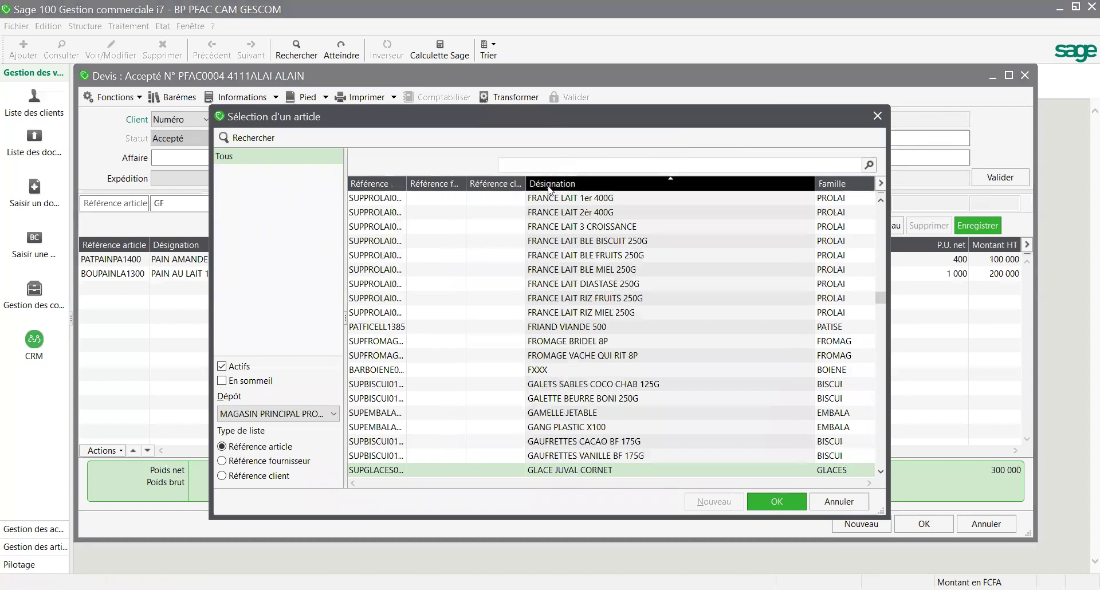
text(PAIN)
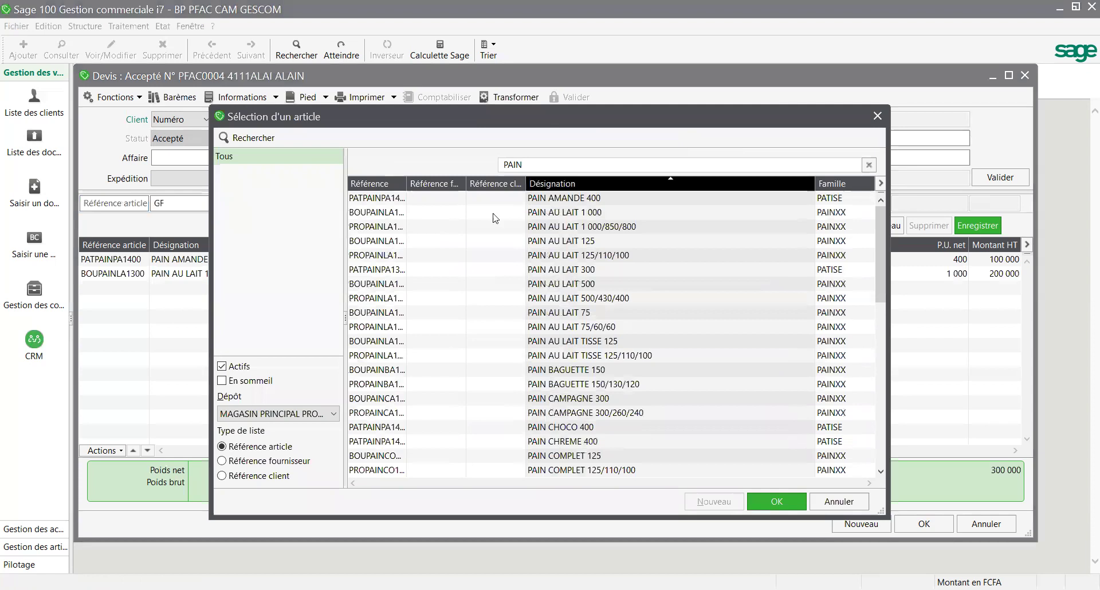
click(579, 245)
double_click(817, 243)
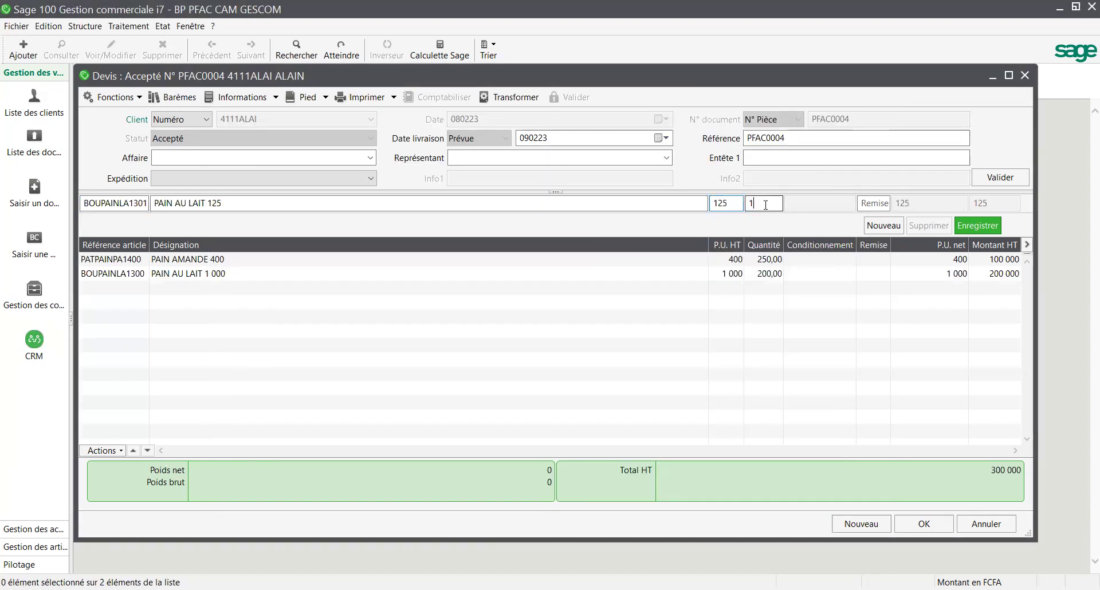
text(500)
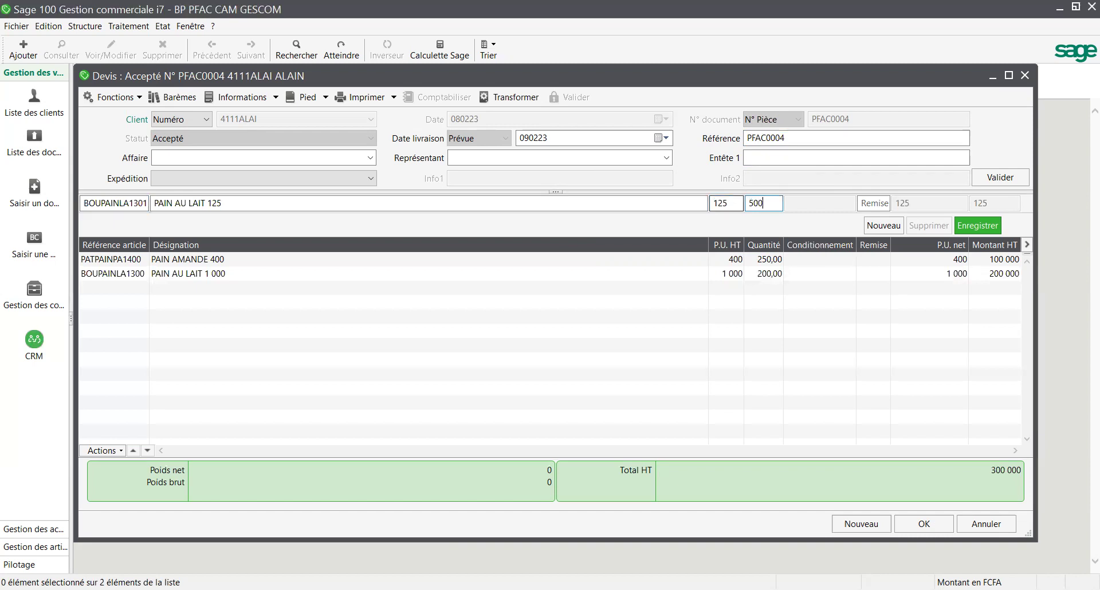
key(Return)
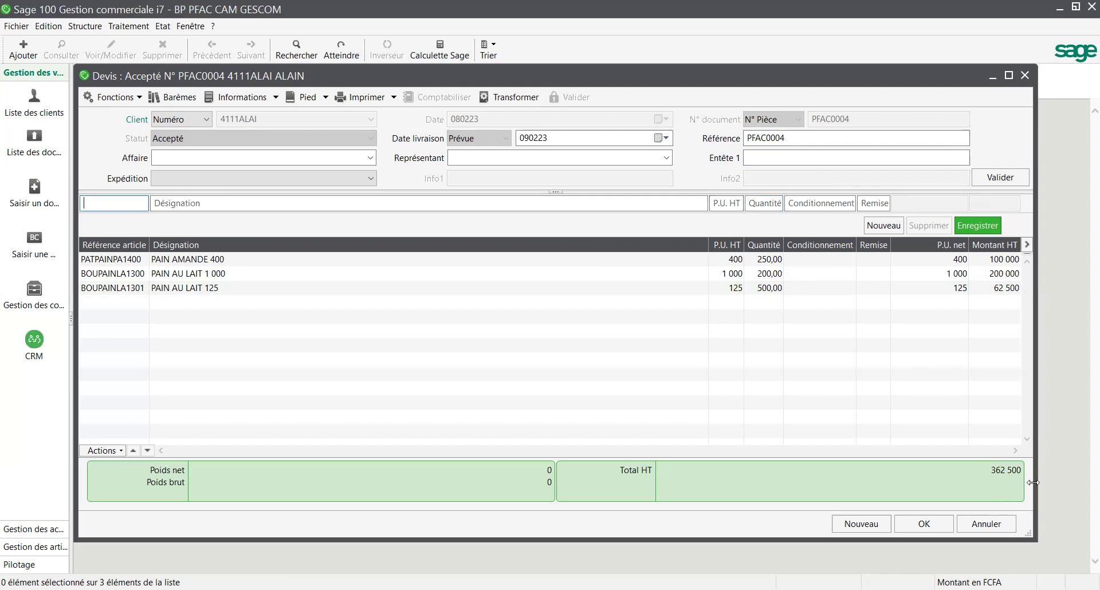
click(920, 524)
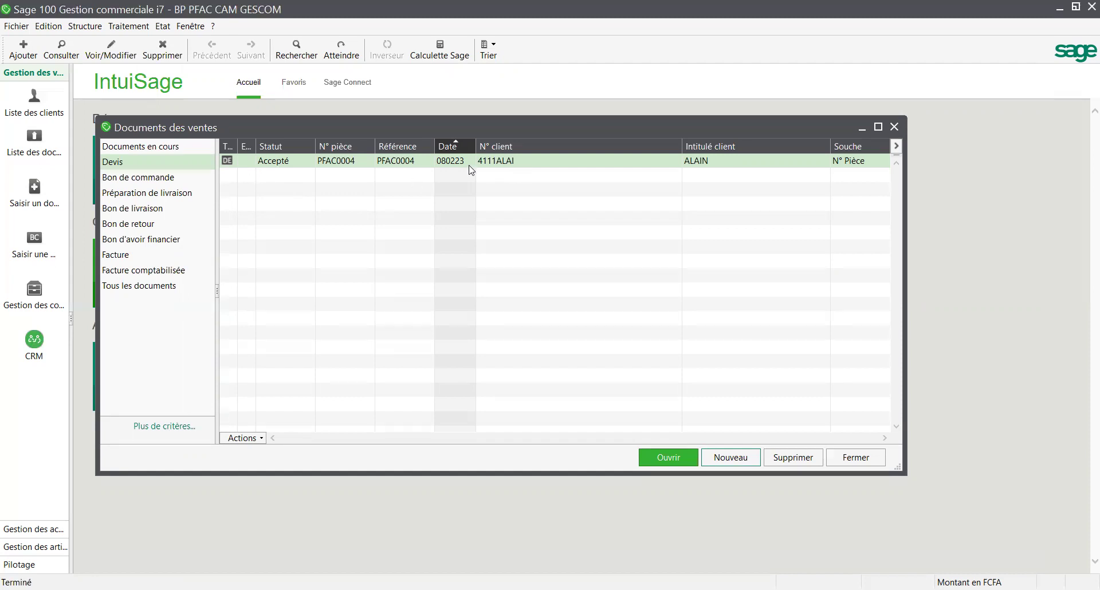
Step: Reopen quote PFAC0004 and transform it into a Bon de livraison, keeping the proposed parameters
click(507, 161)
double_click(507, 161)
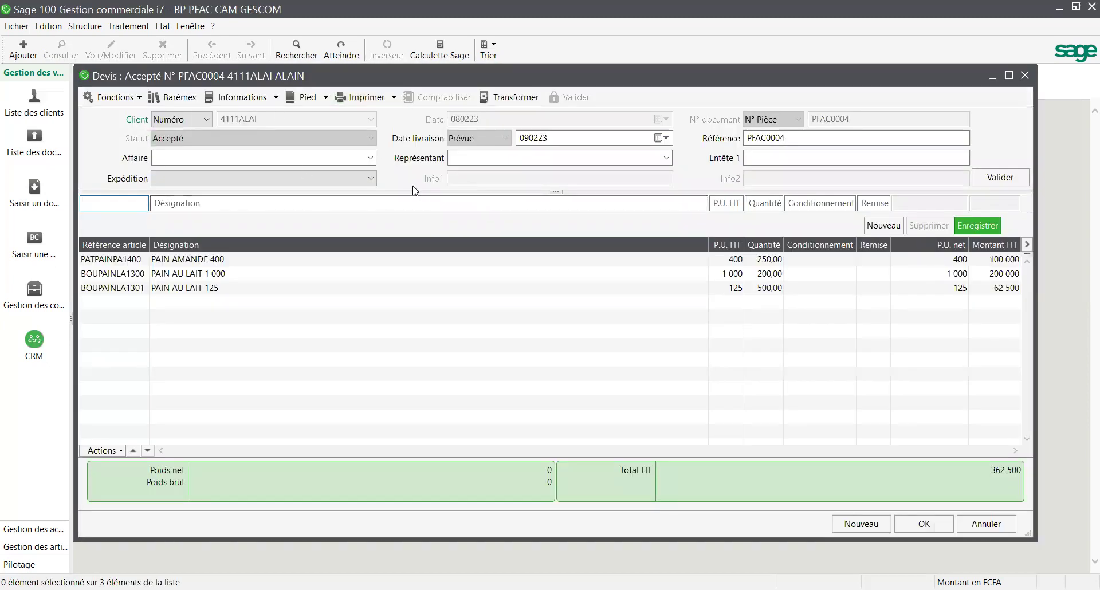
click(507, 97)
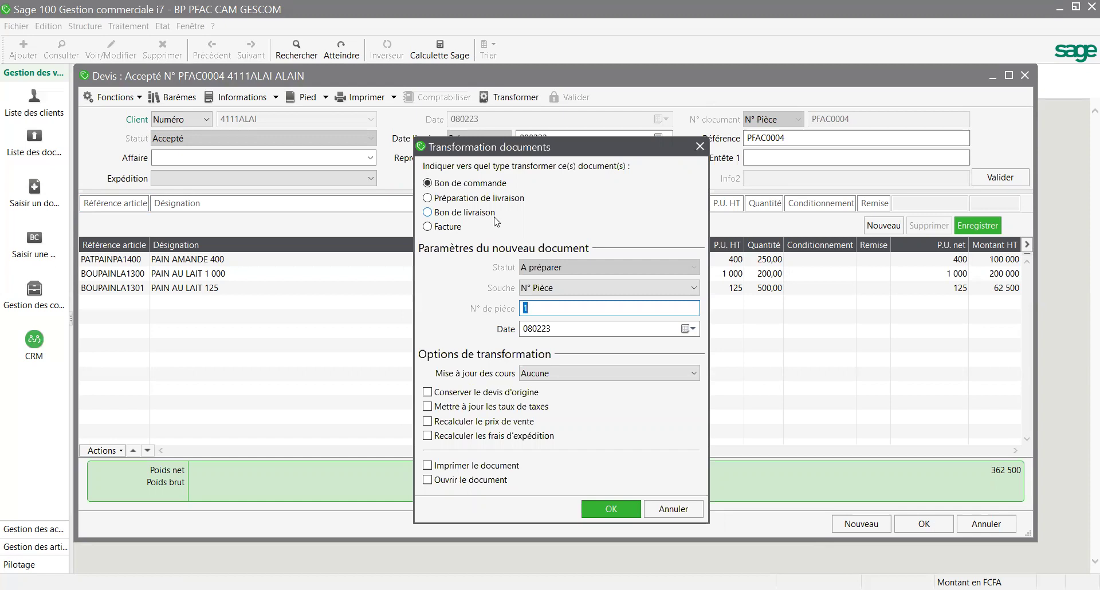
click(428, 213)
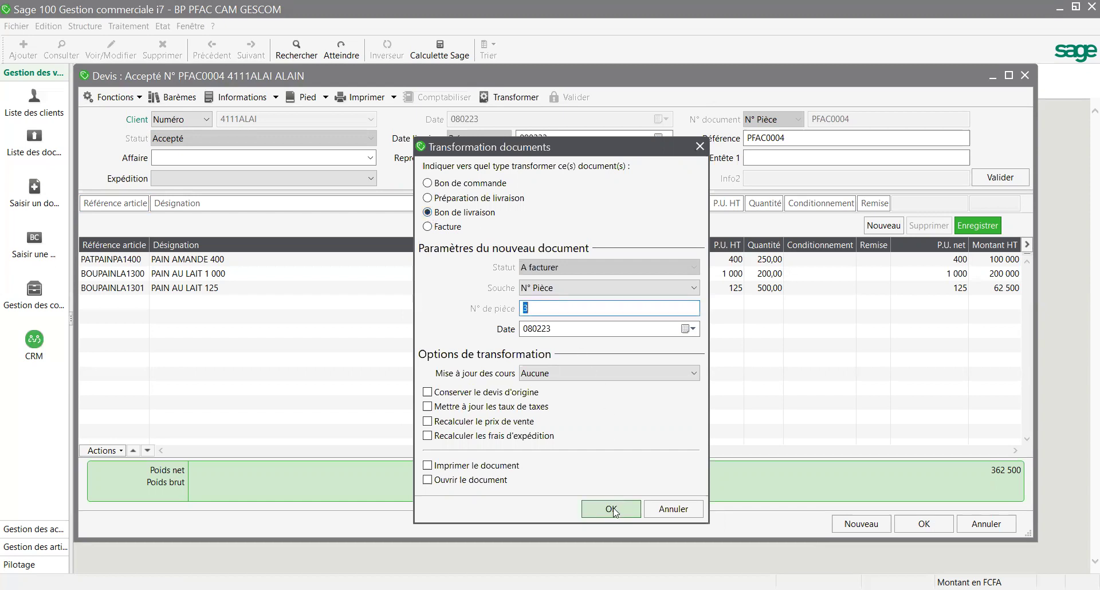
click(613, 508)
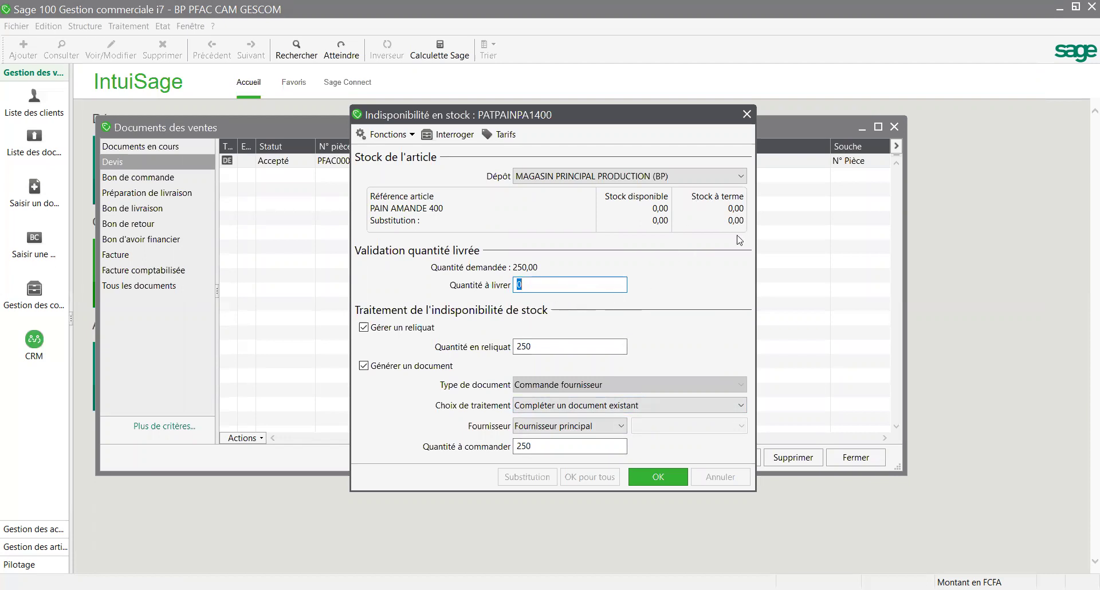
Step: Resolve the stock shortage for PAIN AMANDE 400, PAIN AU LAIT 1 000 and PAIN AU LAIT 125 by delivering each from the GUICHET depot
click(741, 178)
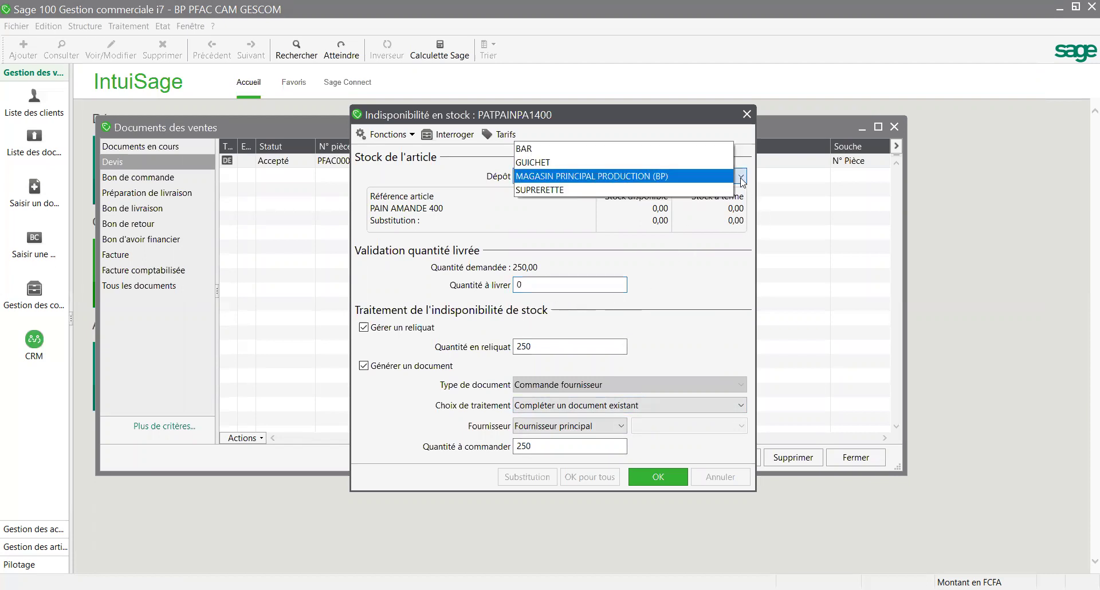
click(593, 165)
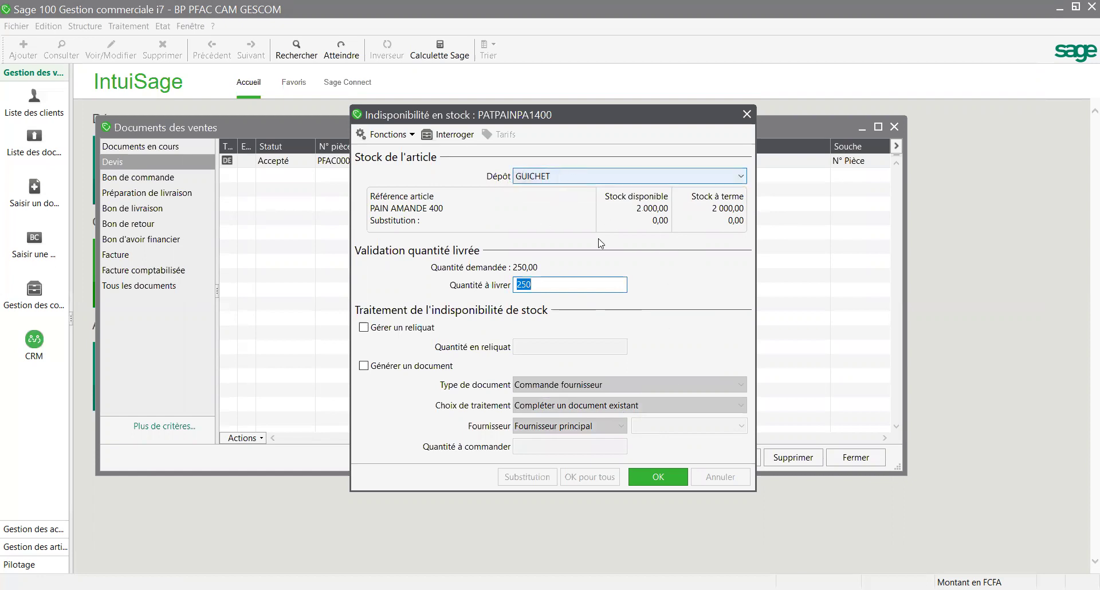
click(661, 483)
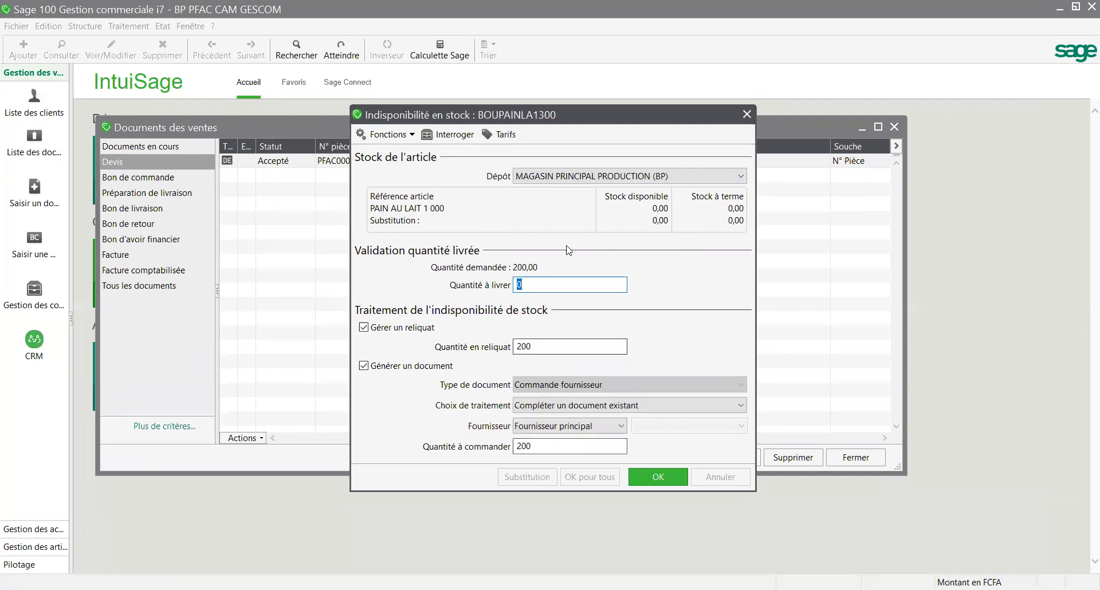
click(741, 176)
click(595, 163)
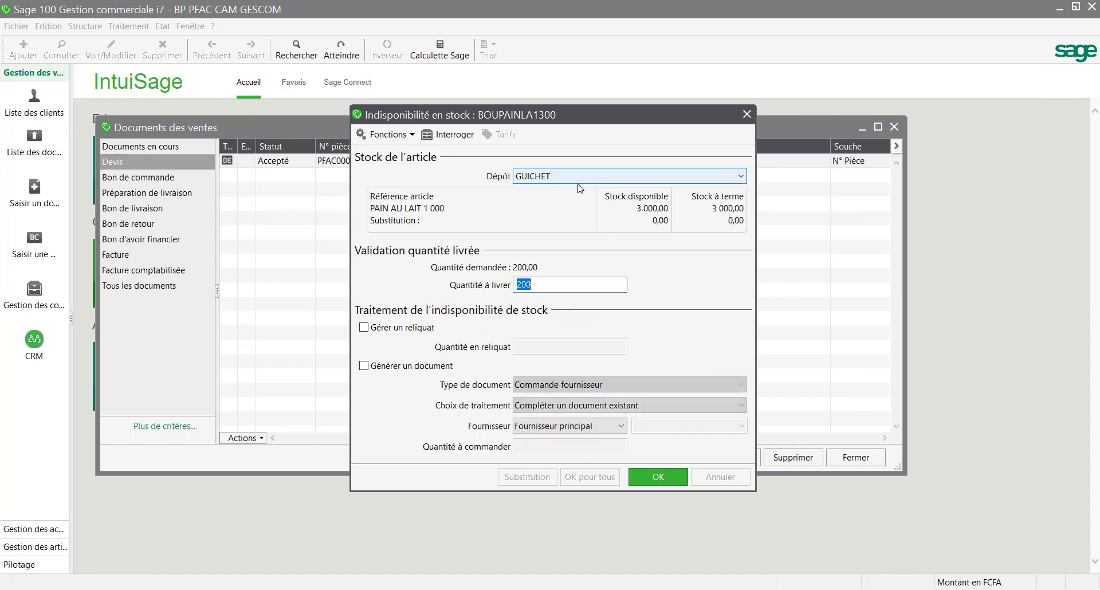
click(658, 476)
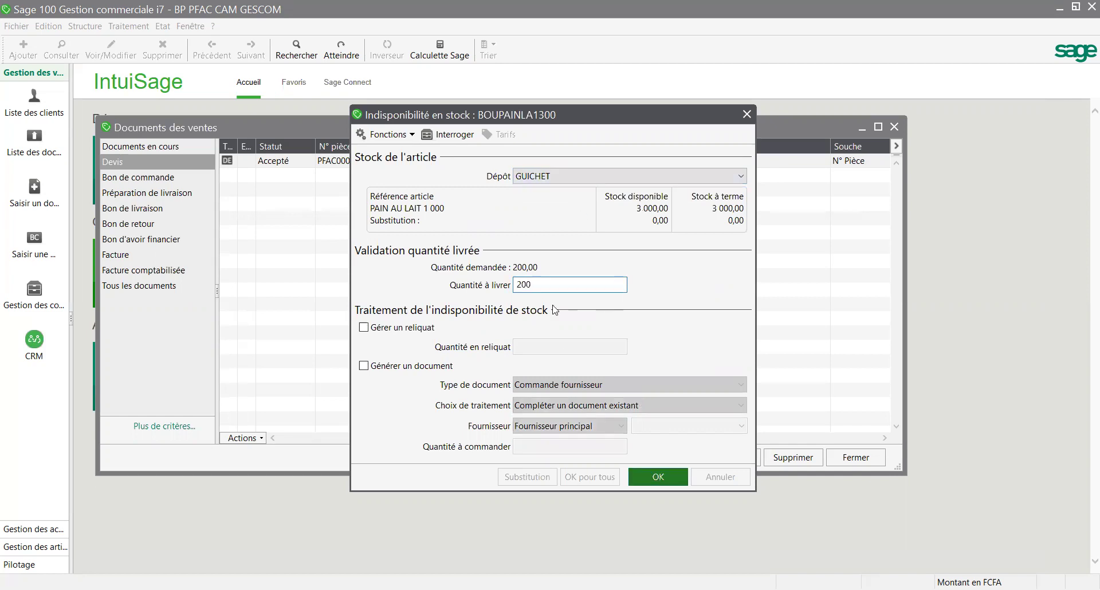
click(741, 177)
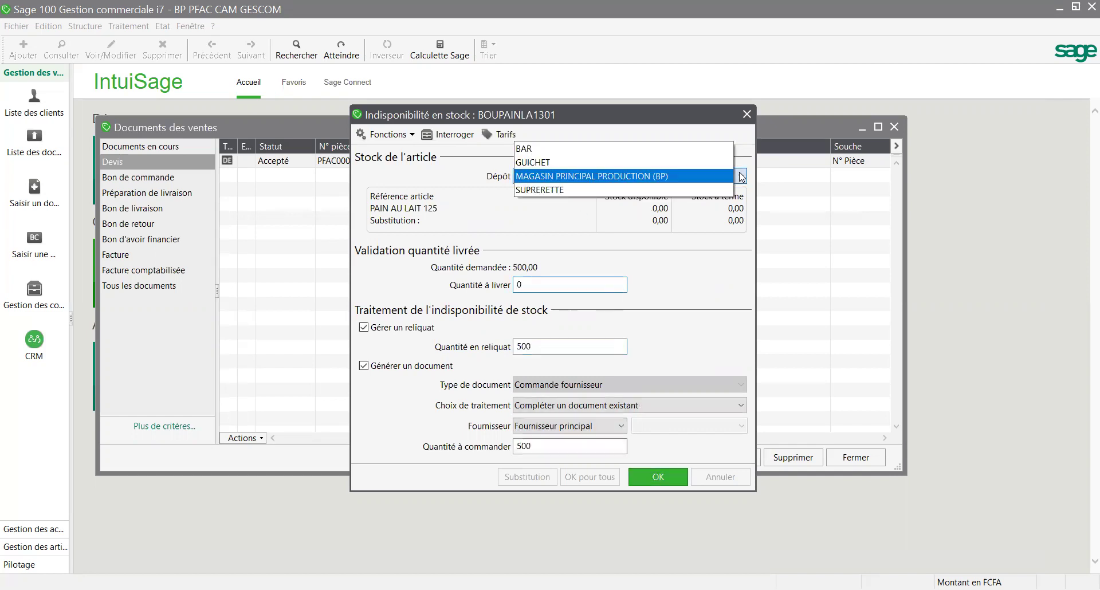
click(573, 161)
click(653, 478)
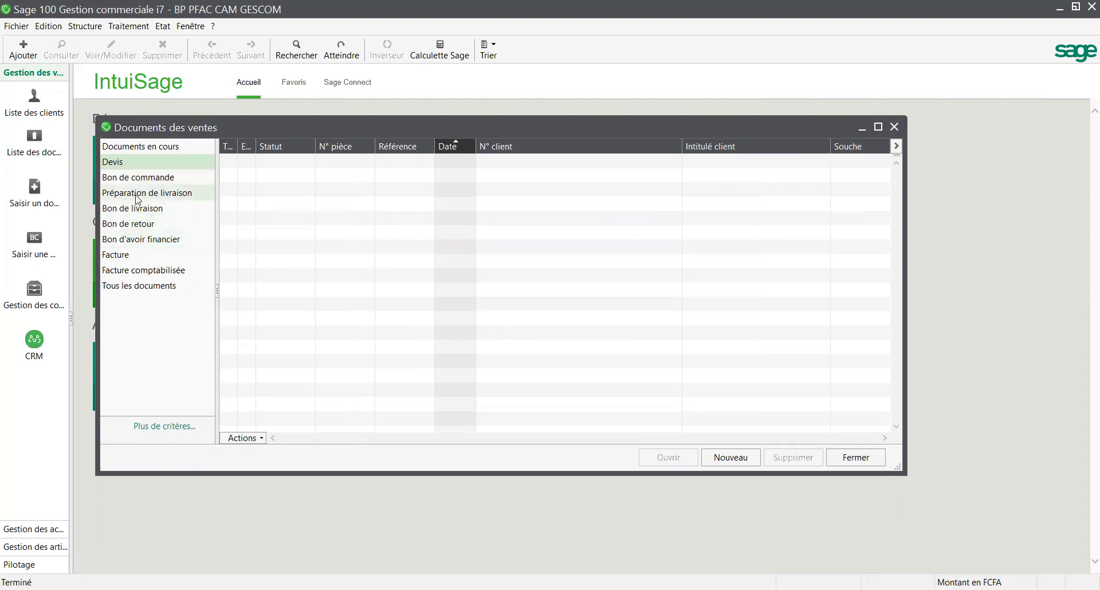
Step: Open the Bon de livraison with reference PFAC0004 and transform it into a Facture, keeping the proposed parameters
click(127, 214)
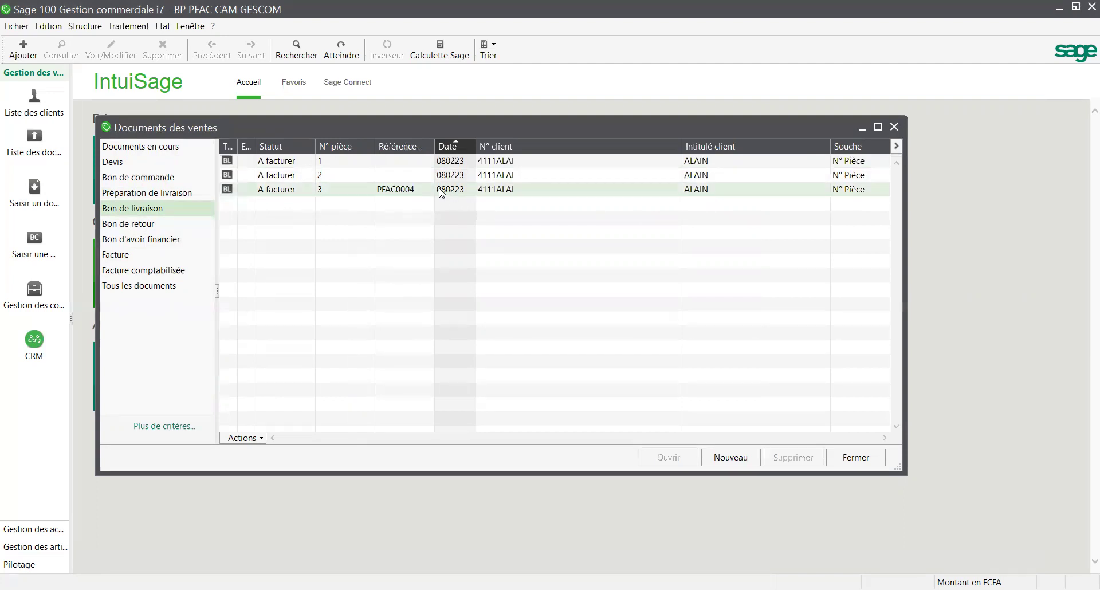
click(459, 188)
double_click(459, 187)
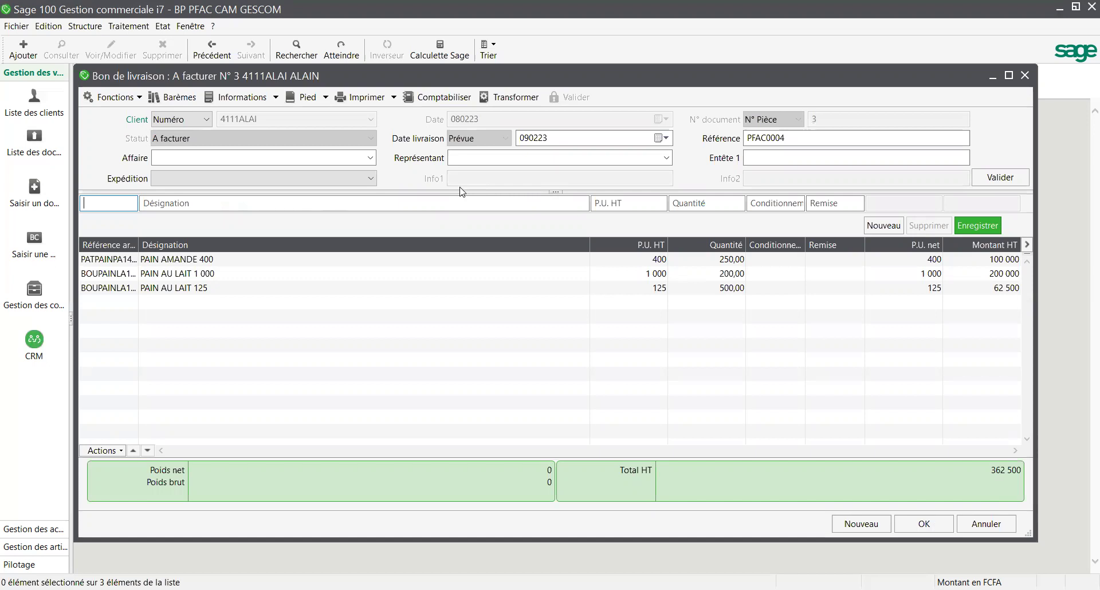
click(508, 97)
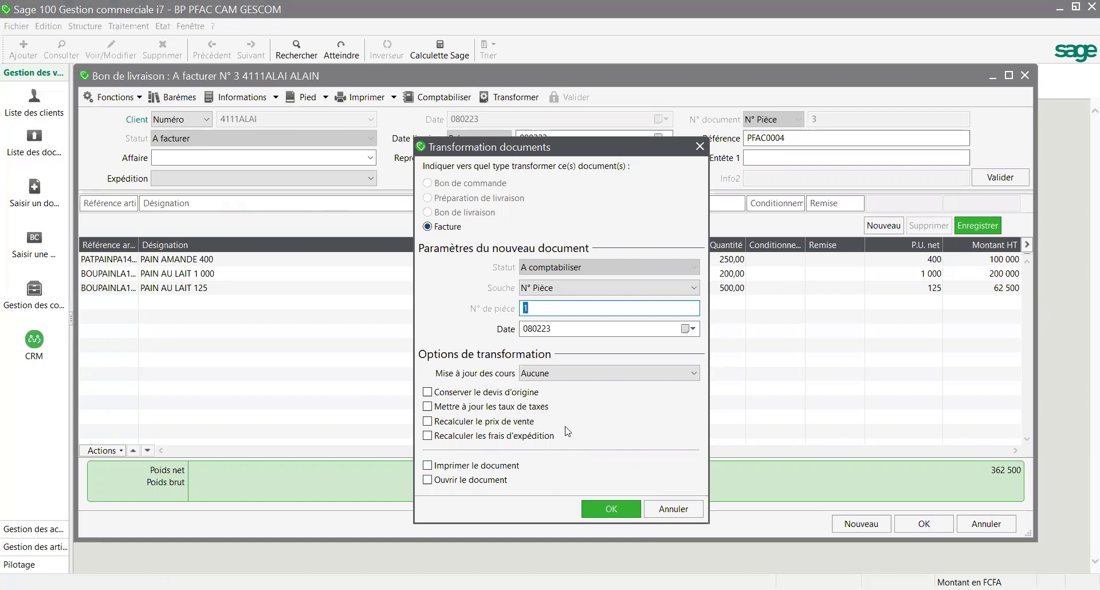
click(608, 508)
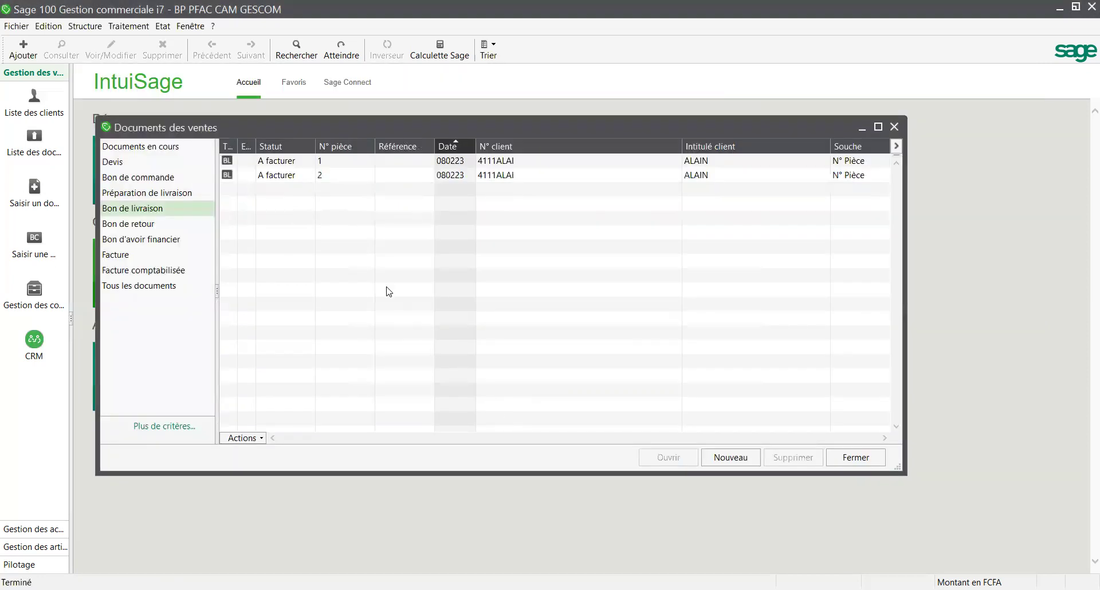
Step: Open the Facture with reference PFAC0004 to check its article lines
click(122, 256)
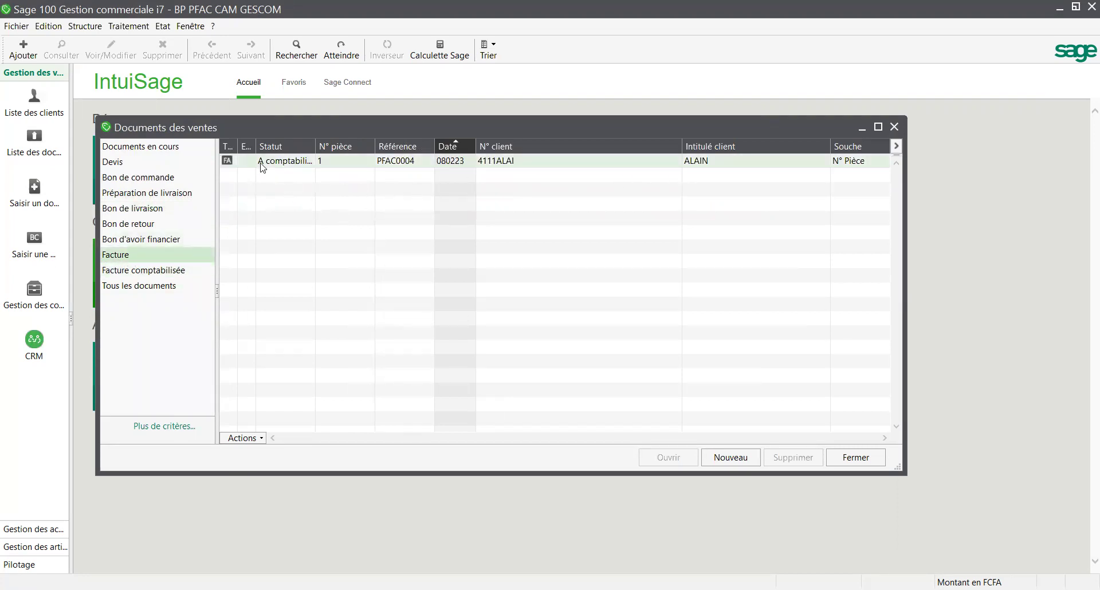
double_click(491, 165)
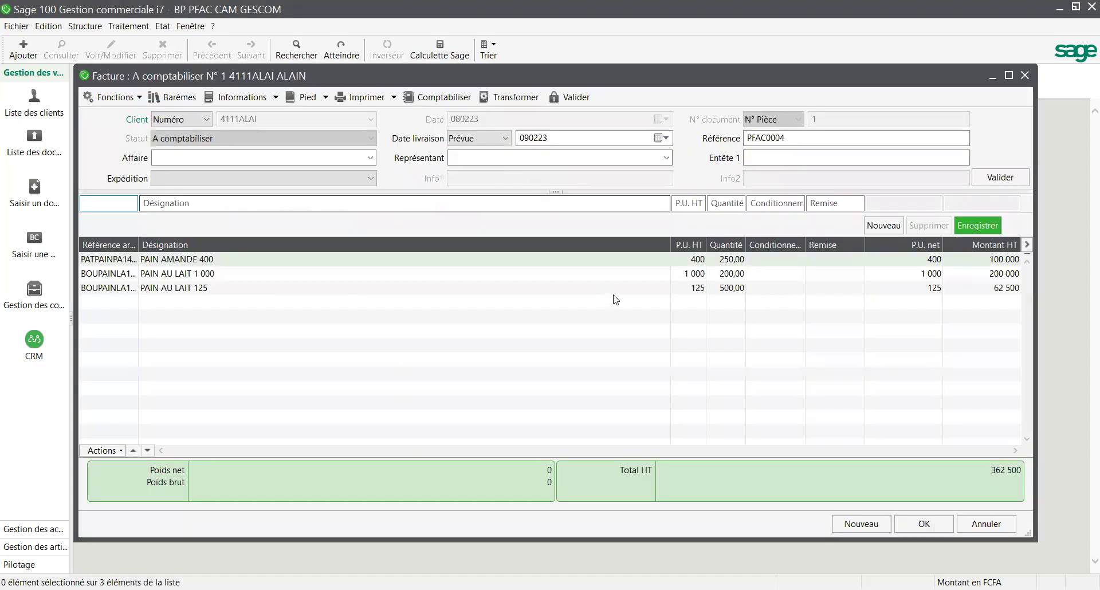